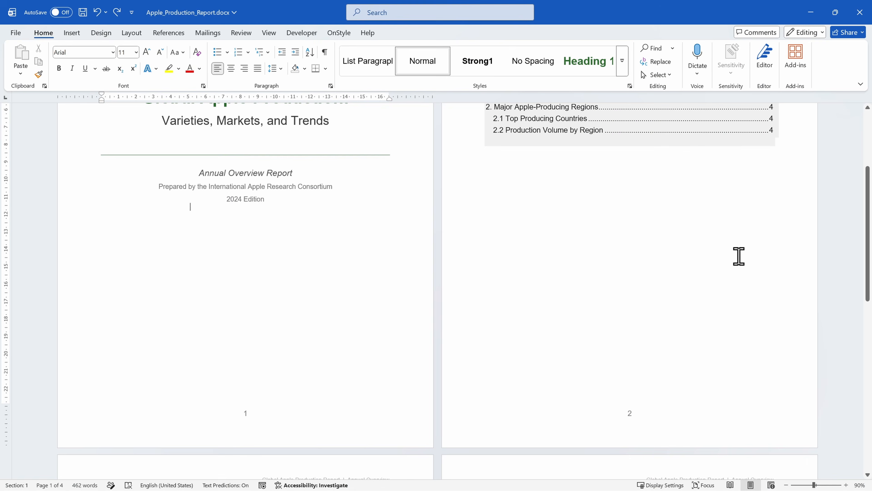
# Step: Remove the existing page numbers from the document footer and leave footer editing
pyautogui.scroll(-4, 739, 256)
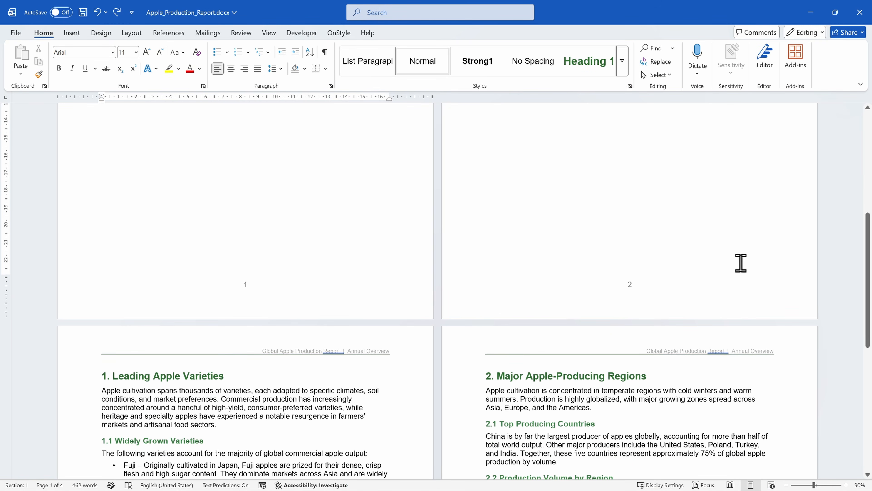
pyautogui.scroll(-10, 740, 263)
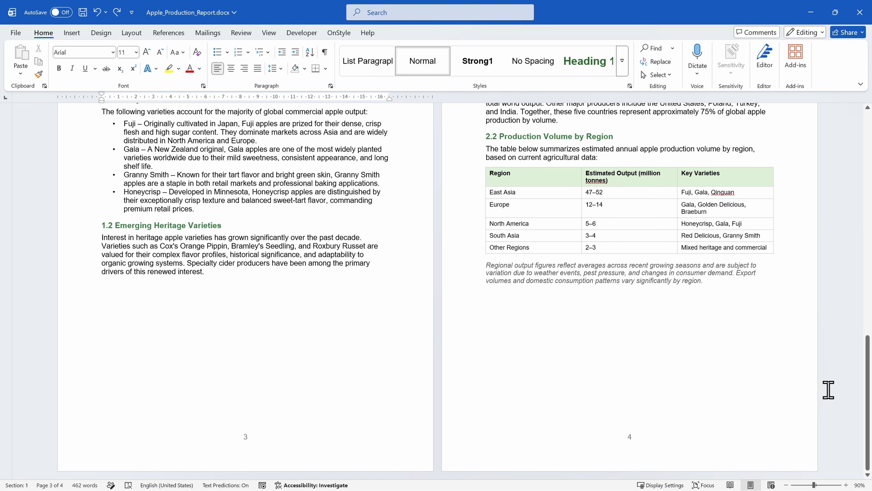
pyautogui.scroll(10, 828, 390)
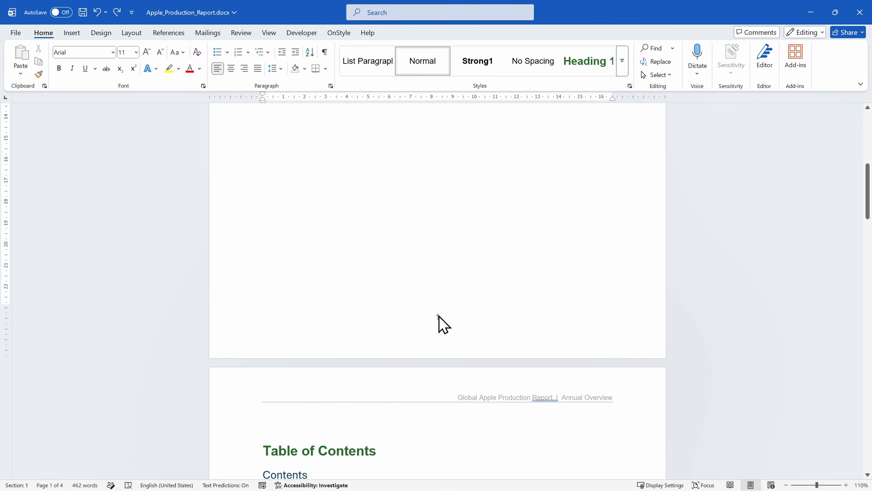
pyautogui.doubleClick(438, 318)
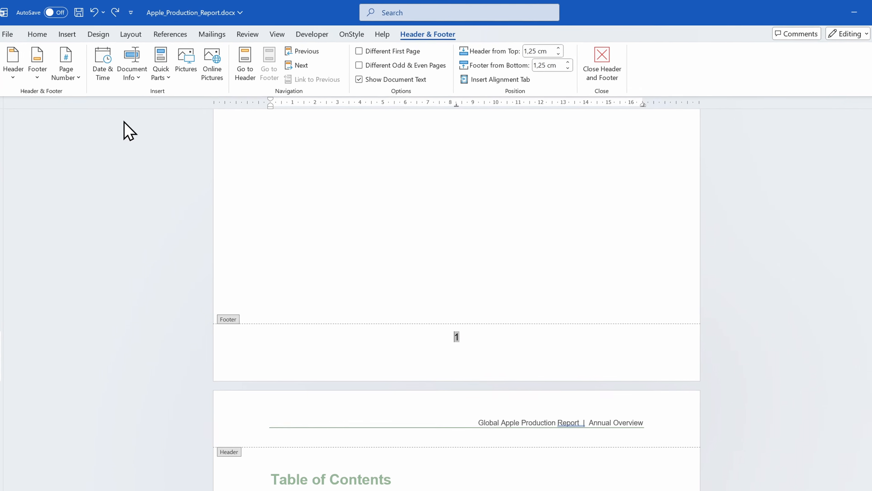
pyautogui.click(74, 76)
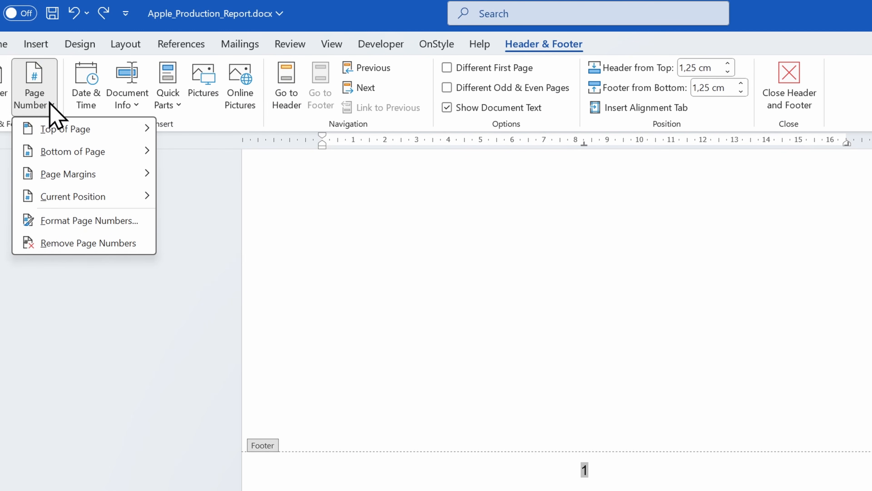
pyautogui.click(130, 244)
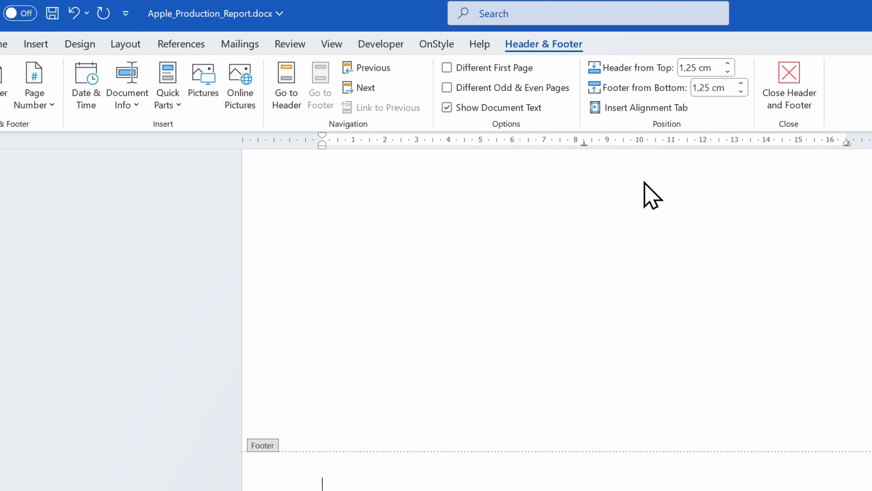
pyautogui.click(801, 111)
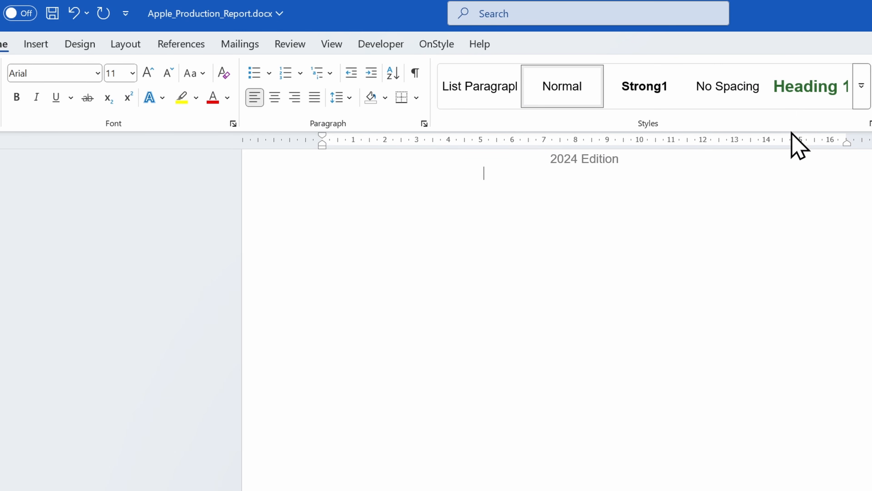
# Step: Insert a Next Page section break below the table of contents on page 2
pyautogui.scroll(-15, 702, 487)
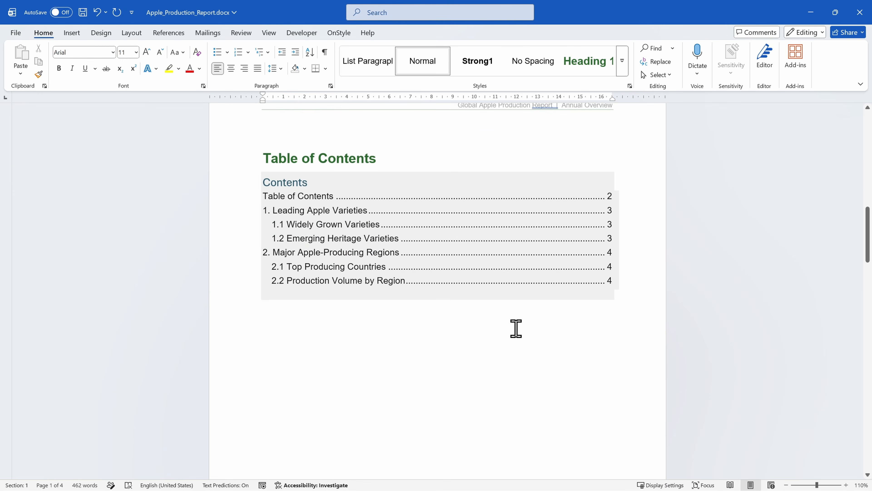
pyautogui.click(554, 372)
pyautogui.scroll(-2, 554, 372)
pyautogui.scroll(-6, 552, 372)
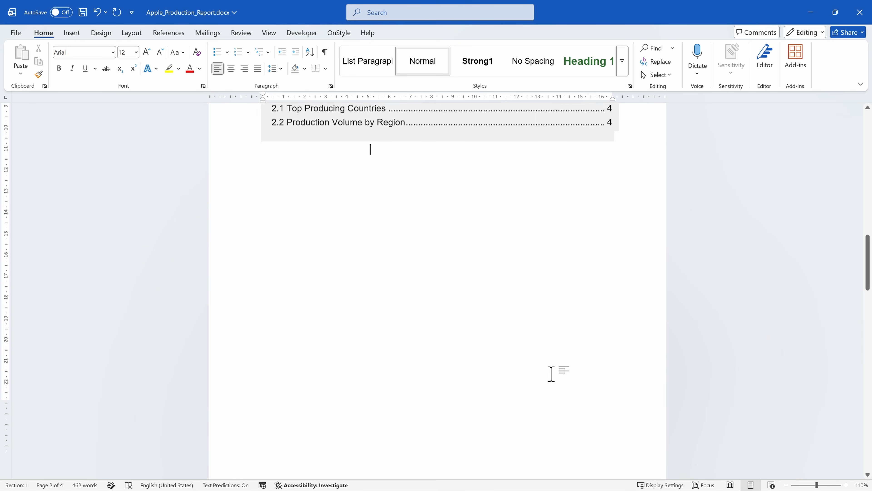
pyautogui.scroll(4, 375, 372)
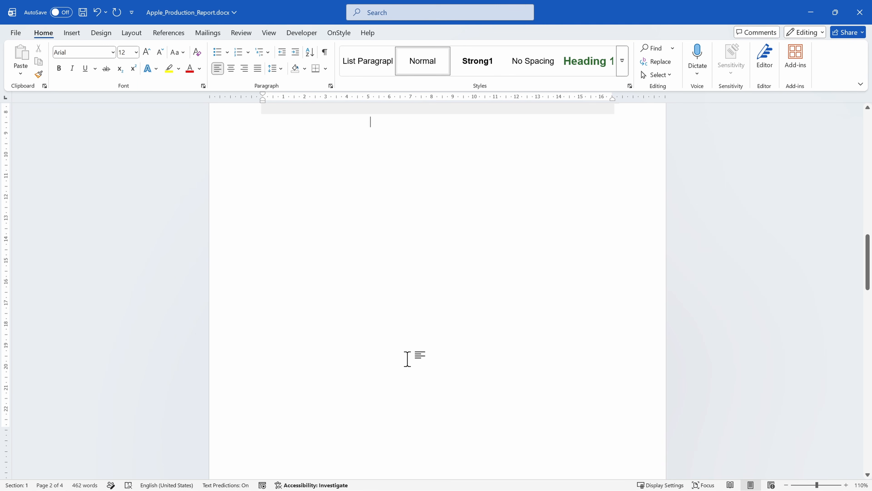
pyautogui.scroll(3, 491, 339)
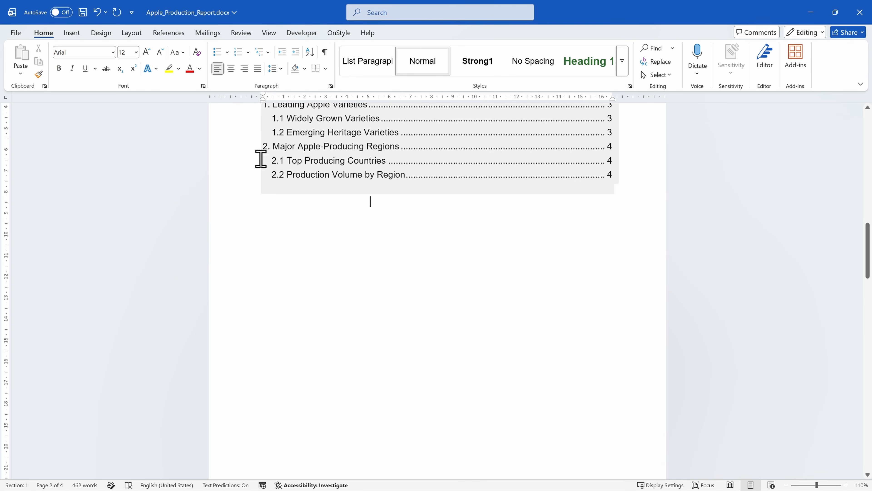
pyautogui.click(122, 37)
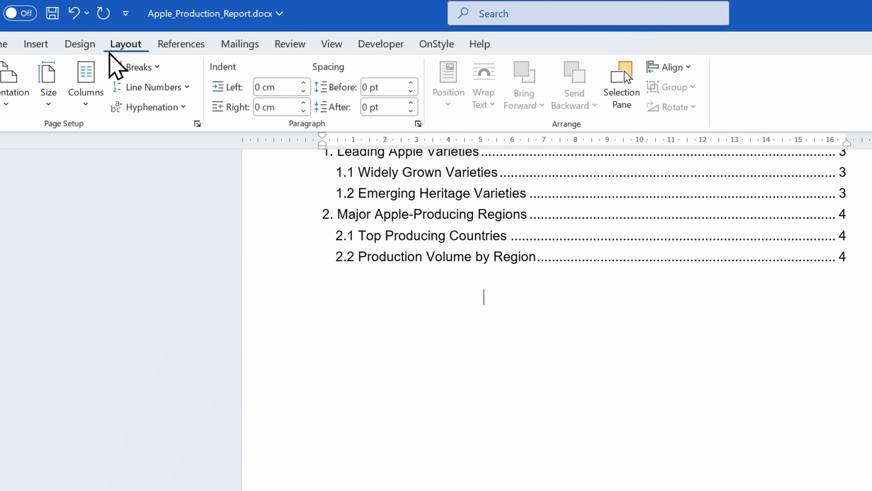
pyautogui.click(160, 70)
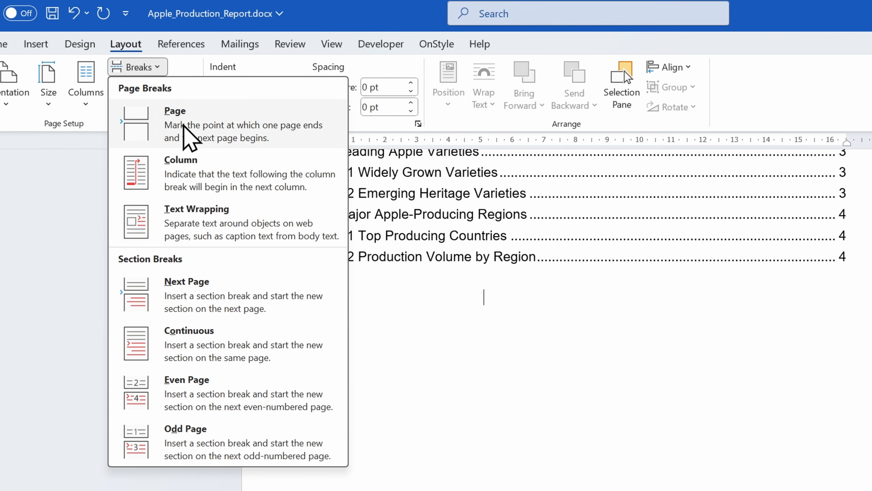
pyautogui.click(264, 279)
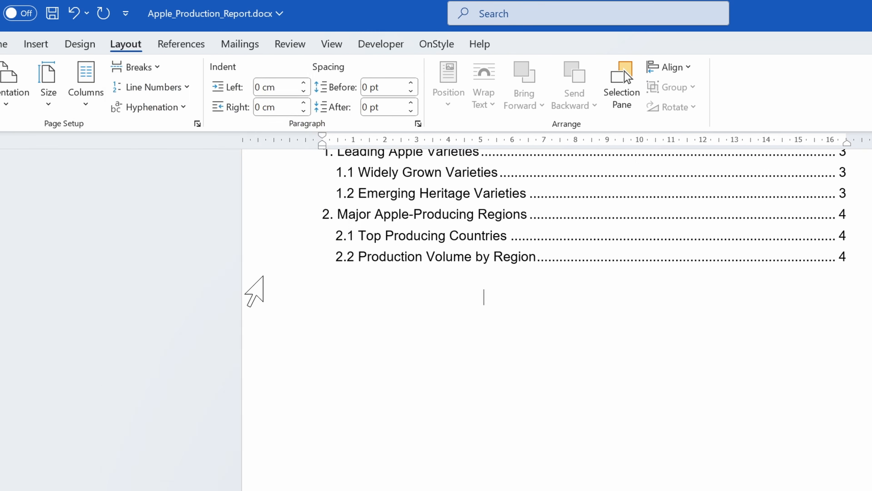
# Step: Show the formatting marks to check the section break below the table of contents
pyautogui.scroll(-7, 227, 194)
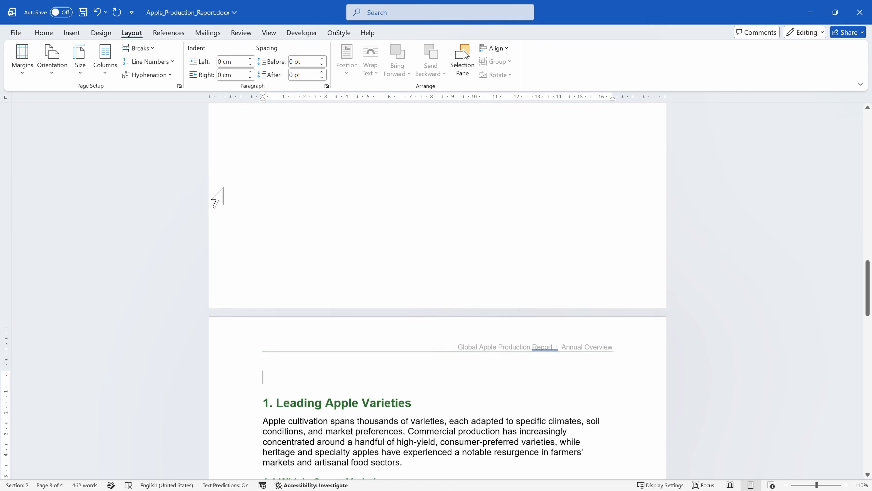
pyautogui.scroll(4, 226, 193)
pyautogui.scroll(7, 218, 198)
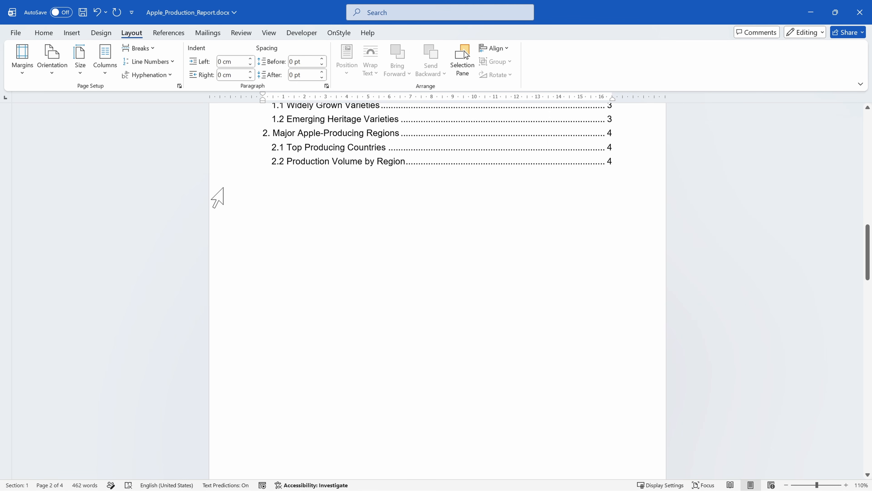
pyautogui.hotkey('ctrl', 'shift', '8')
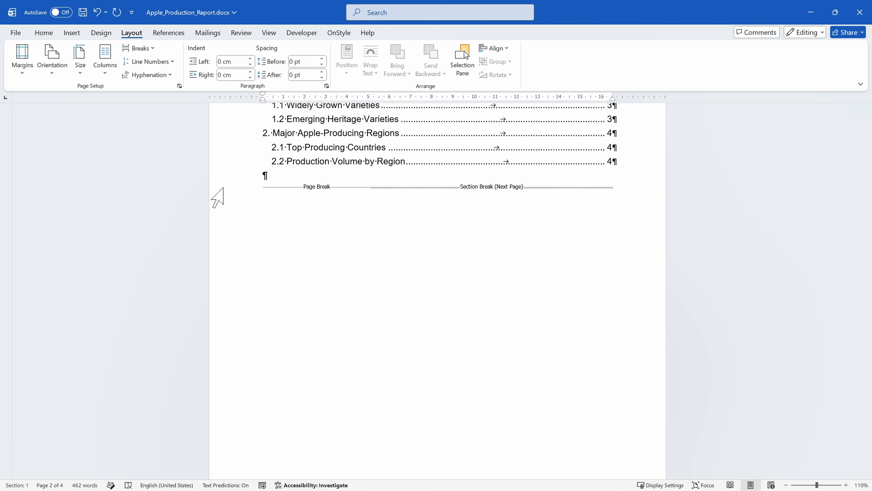
# Step: Open the Section 2 footer on the Leading Apple Varieties page and unlink it from the previous section
pyautogui.scroll(-10, 217, 198)
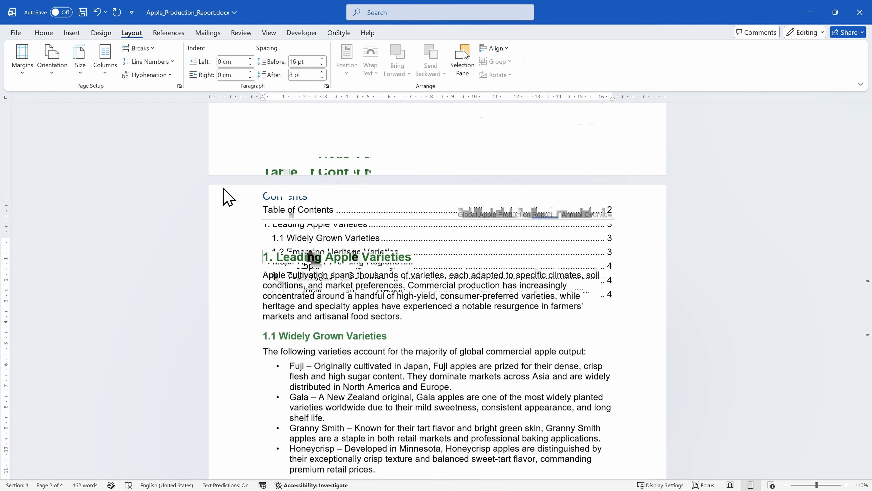
pyautogui.scroll(-15, 226, 197)
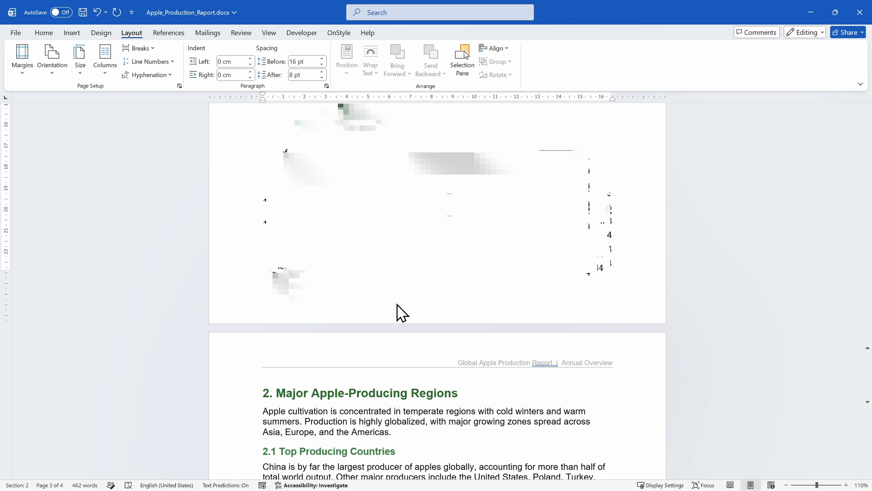
pyautogui.doubleClick(424, 309)
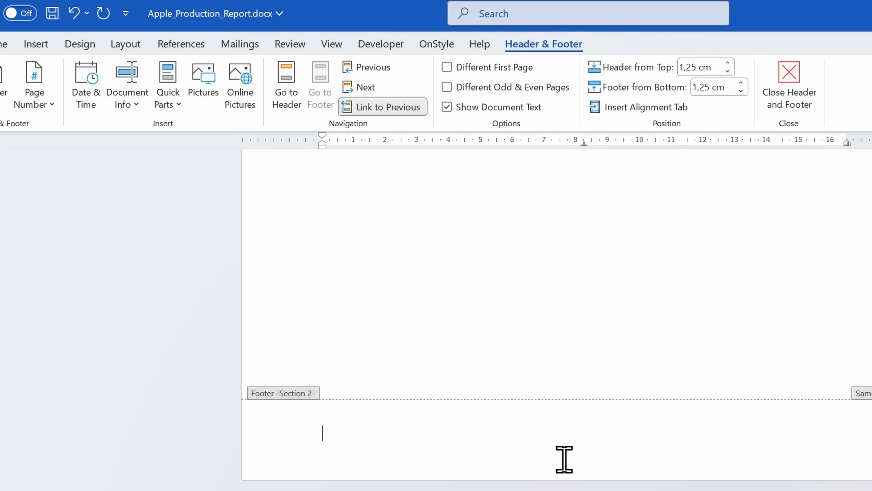
pyautogui.click(388, 109)
# Step: Insert a Plain Number 2 page number at the bottom of the page in the Section 2 footer
pyautogui.scroll(-5, 502, 477)
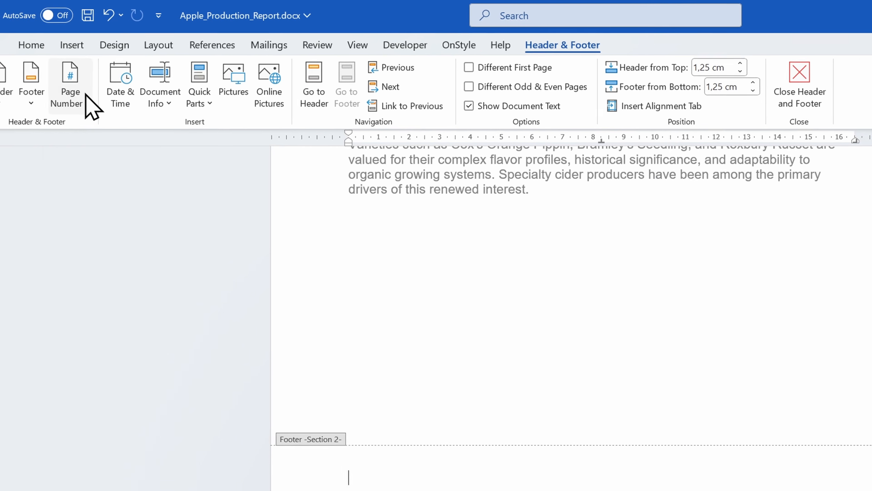
pyautogui.click(86, 97)
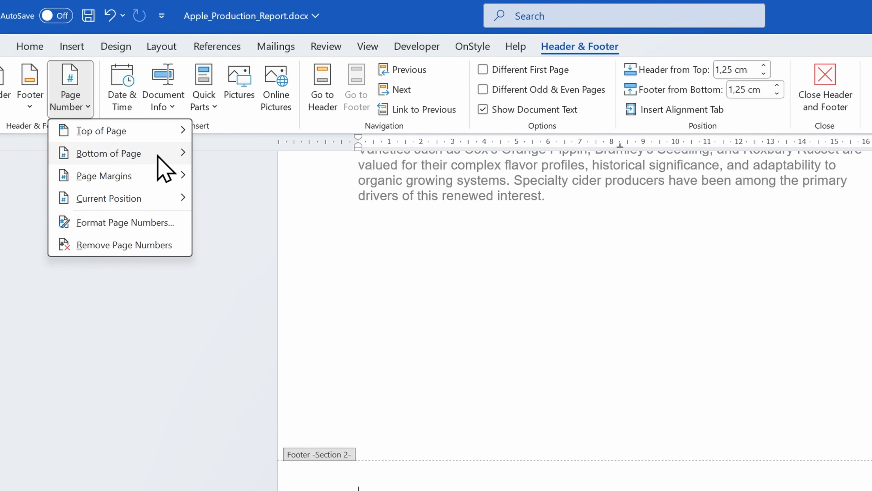
pyautogui.moveTo(172, 157)
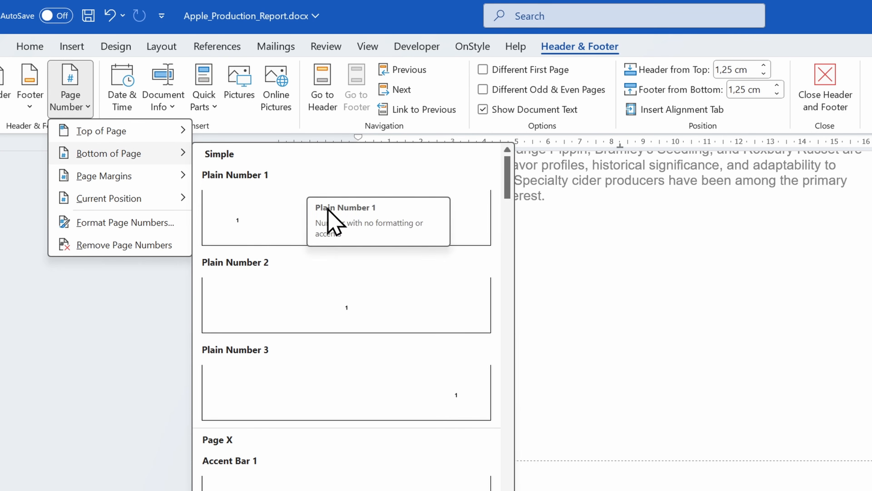
pyautogui.click(418, 306)
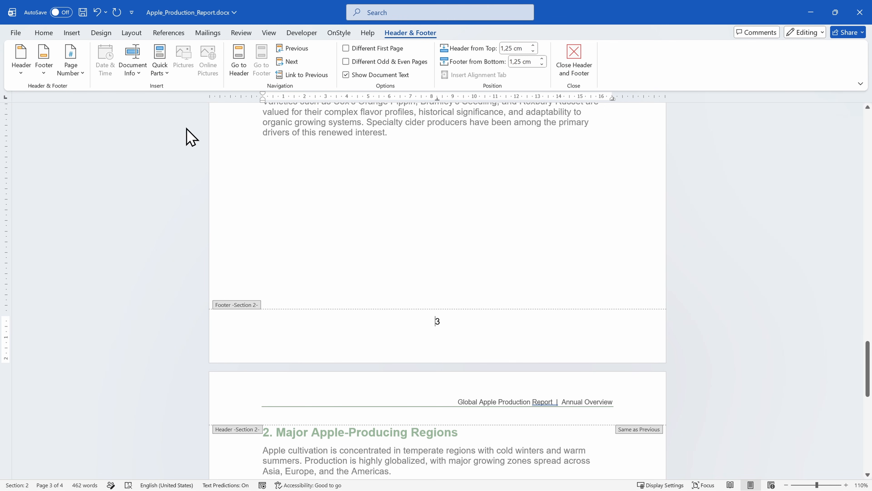
# Step: Set the Section 2 page numbering to start at 1, check the footers of both sections and leave footer editing
pyautogui.click(76, 68)
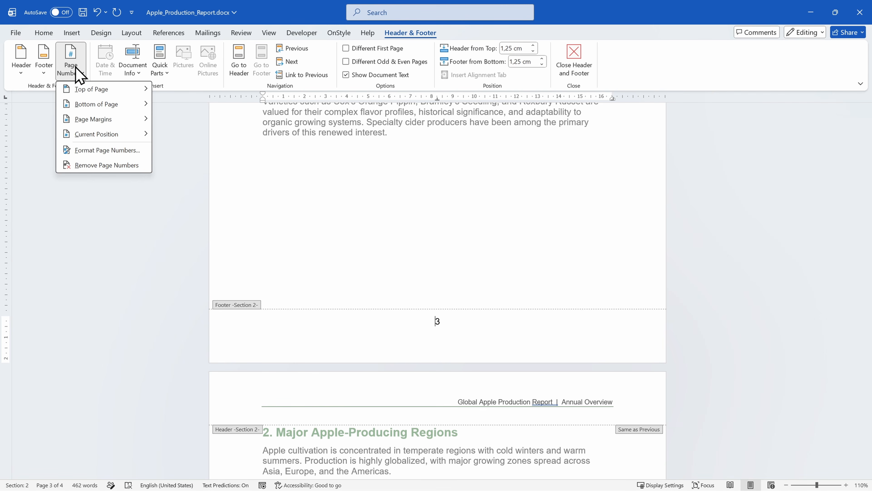
pyautogui.click(141, 150)
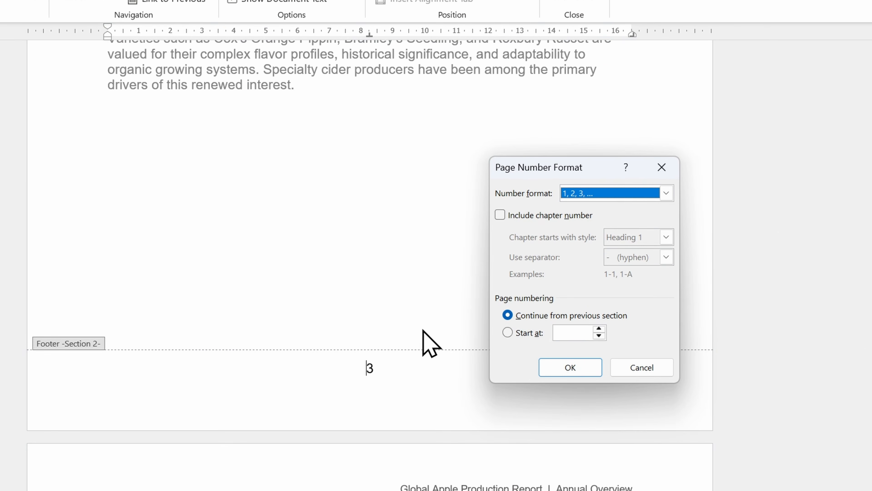
pyautogui.click(506, 332)
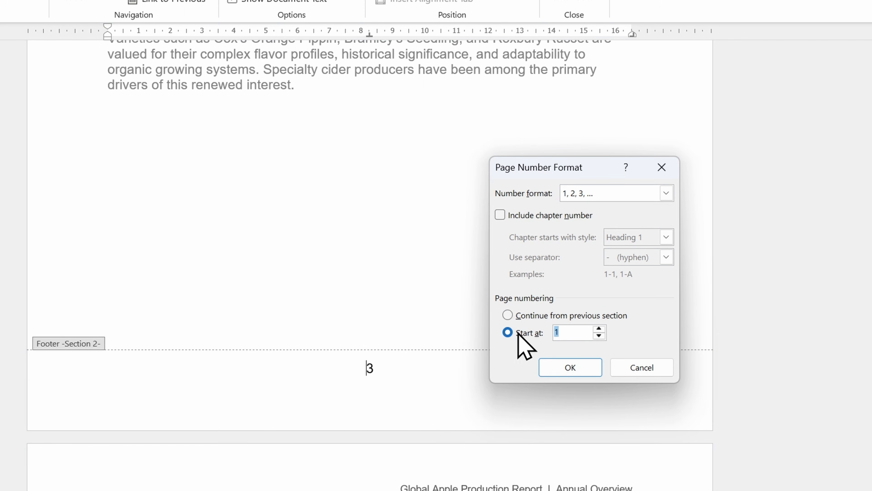
pyautogui.click(571, 332)
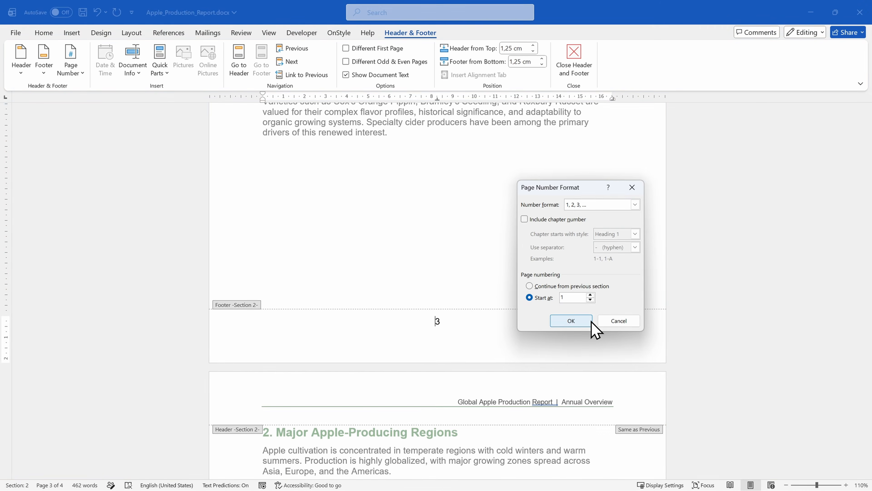
pyautogui.click(584, 366)
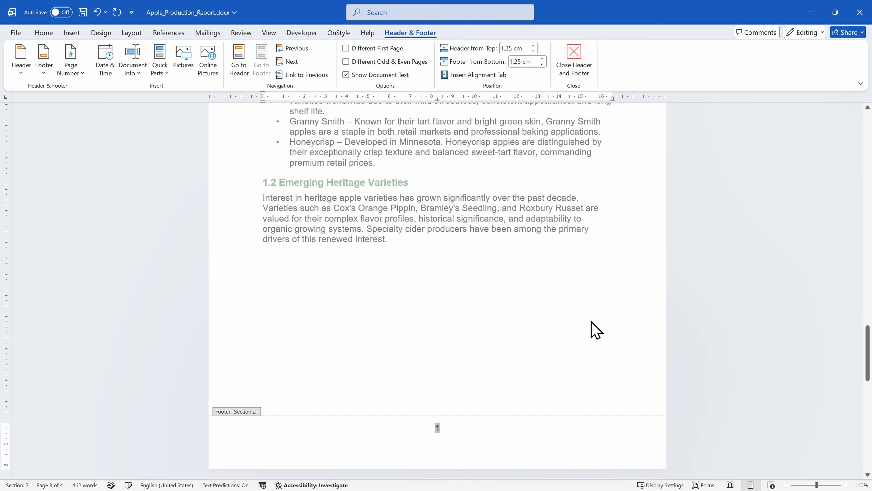
pyautogui.scroll(-3, 592, 322)
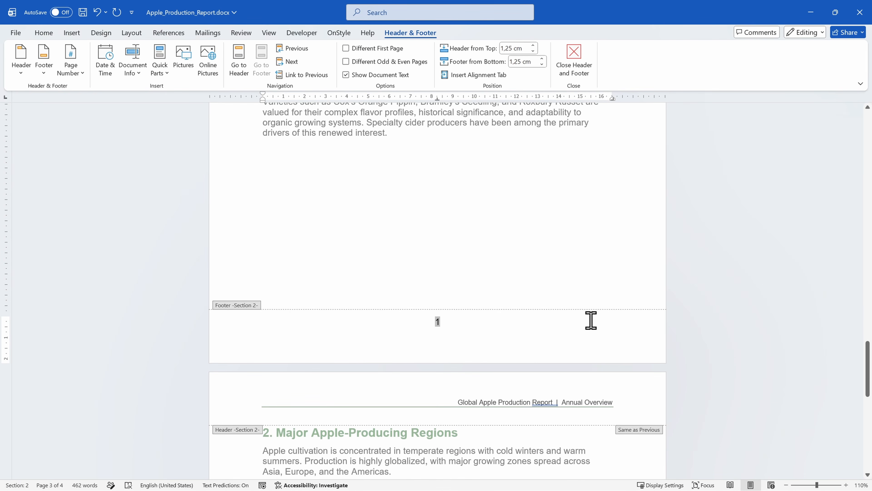
pyautogui.scroll(15, 591, 320)
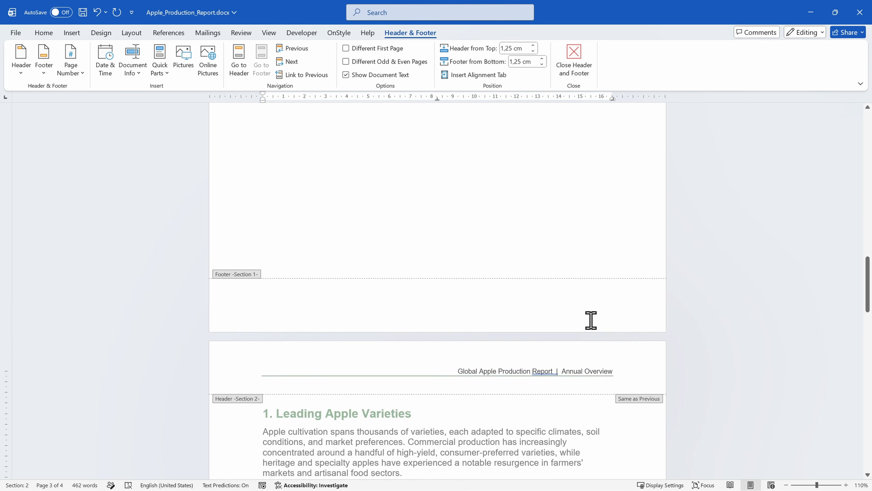
pyautogui.scroll(18, 591, 320)
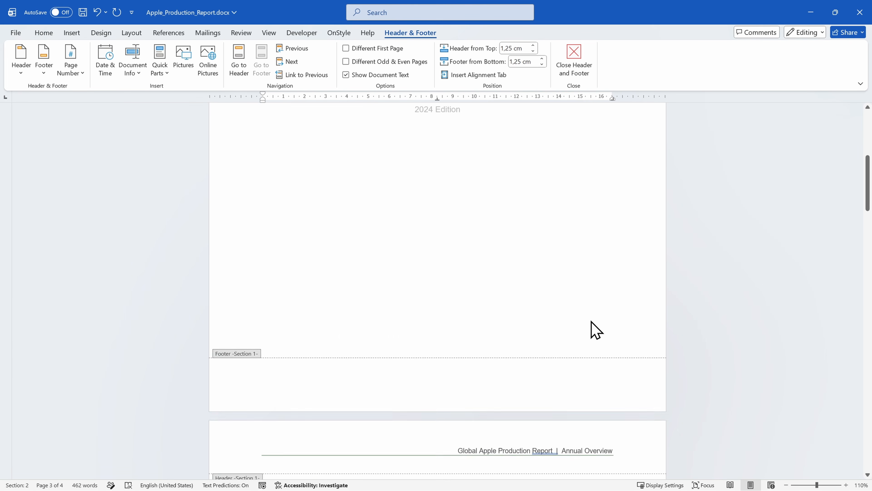
pyautogui.scroll(-20, 596, 330)
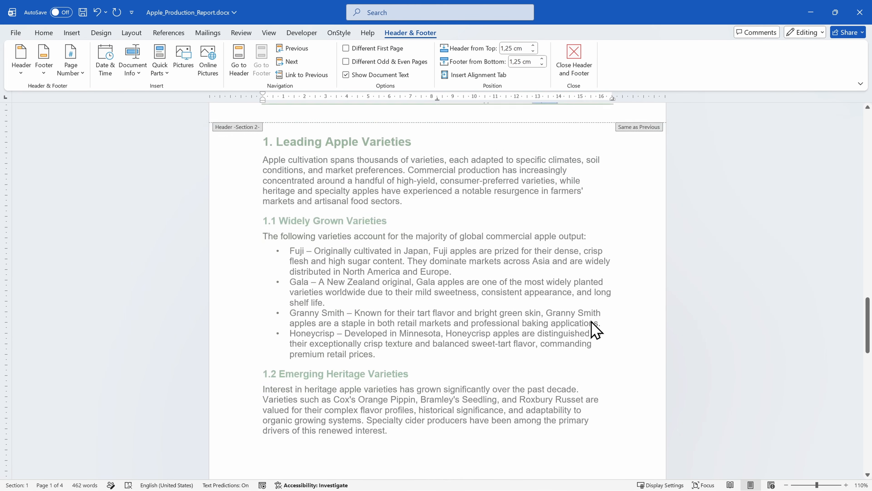
pyautogui.scroll(-10, 596, 329)
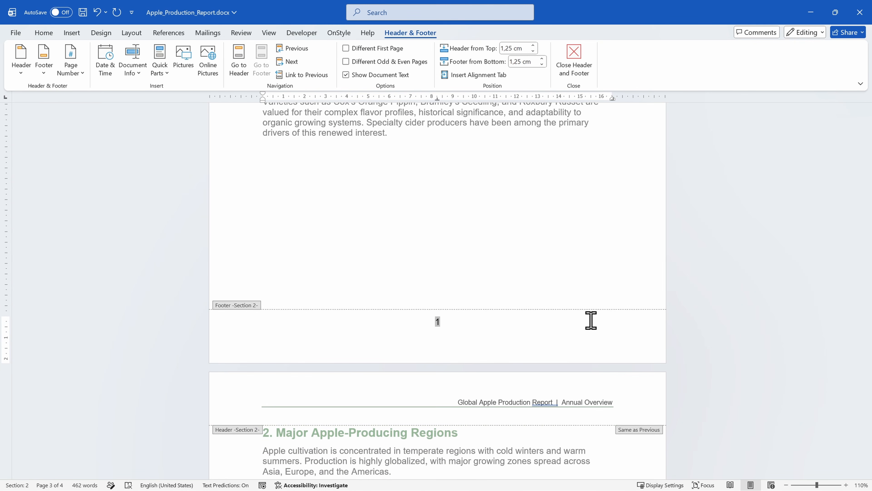
pyautogui.press('Escape')
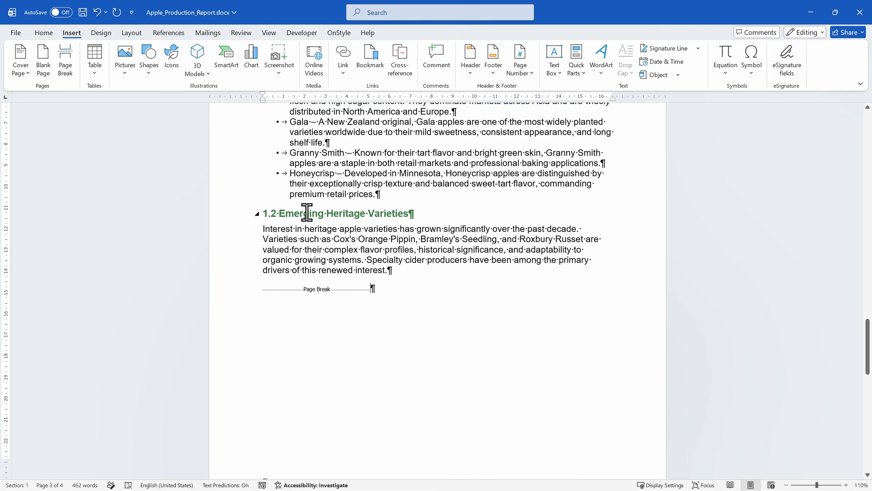
# Step: Insert a Next Page section break after the page break below the 1.2 Emerging Heritage Varieties text
pyautogui.click(139, 34)
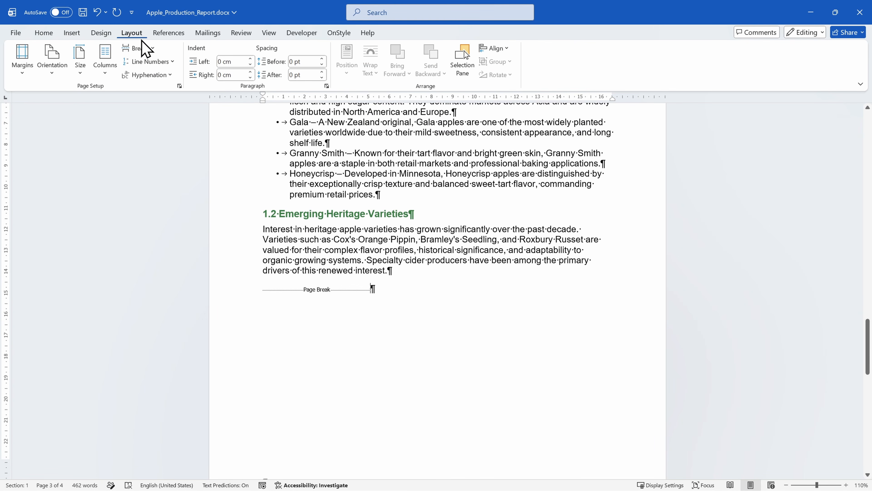
pyautogui.click(146, 48)
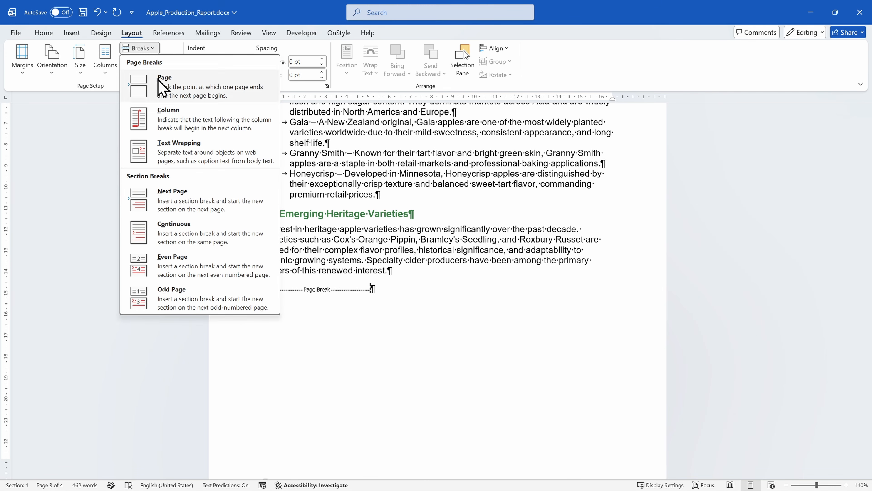
pyautogui.click(220, 206)
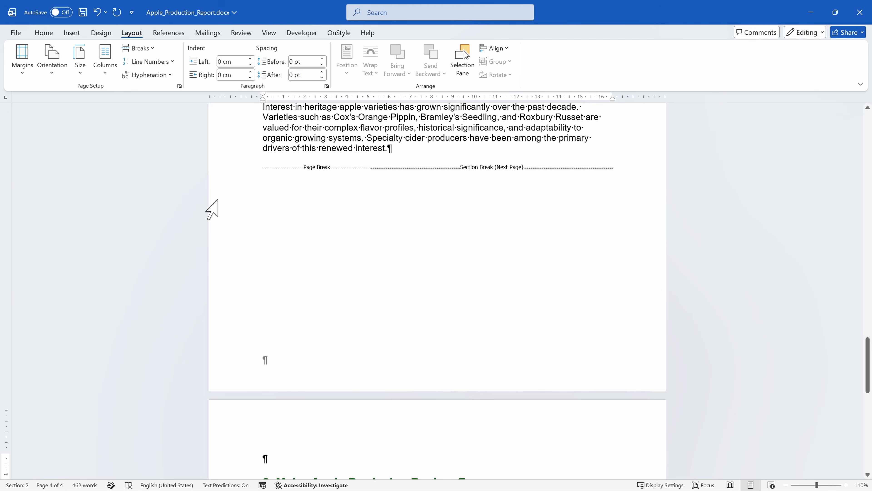
# Step: Unlink the Section 2 footer on the Major Apple-Producing Regions page from the previous section and insert a centred page number at the bottom
pyautogui.scroll(-5, 296, 230)
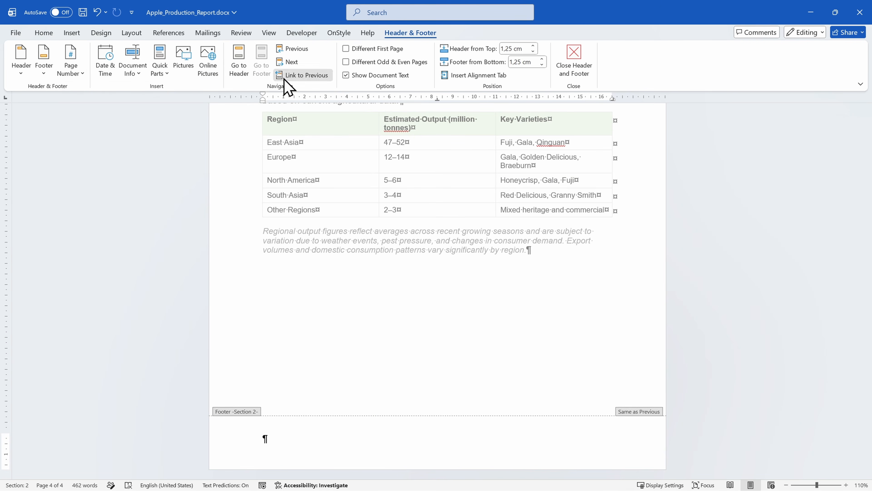
pyautogui.click(285, 78)
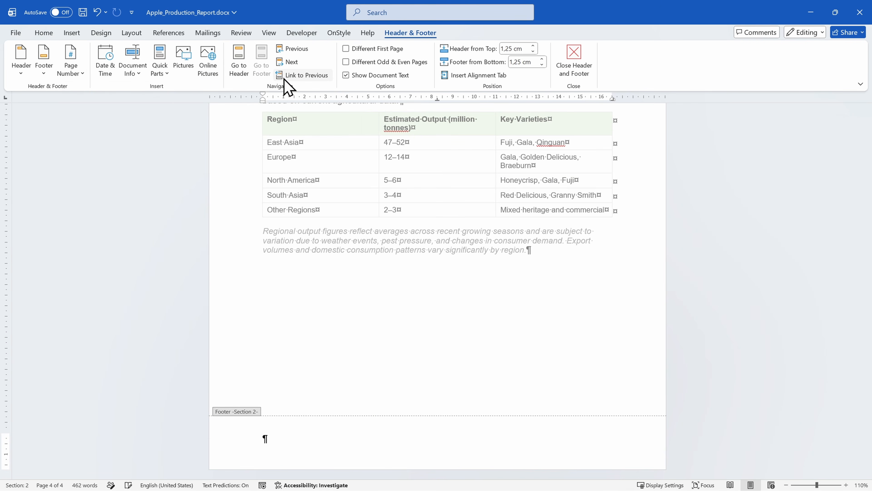
pyautogui.click(70, 65)
pyautogui.moveTo(88, 103)
pyautogui.click(262, 198)
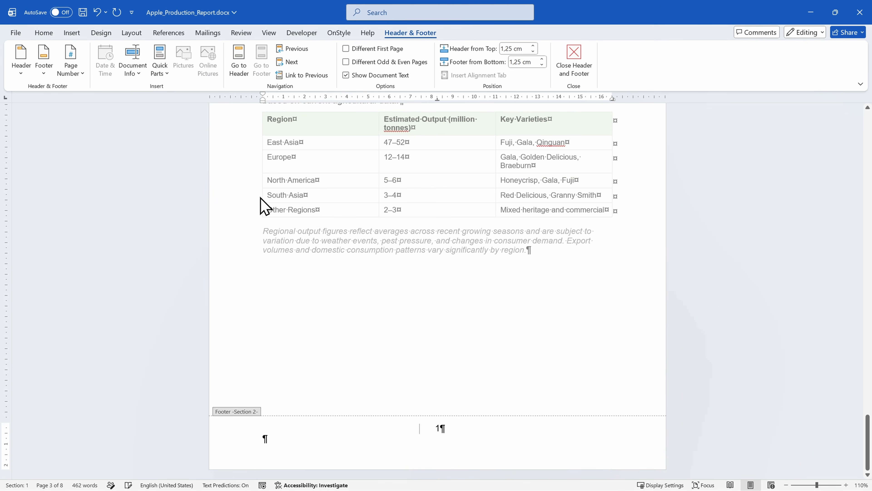
pyautogui.click(541, 298)
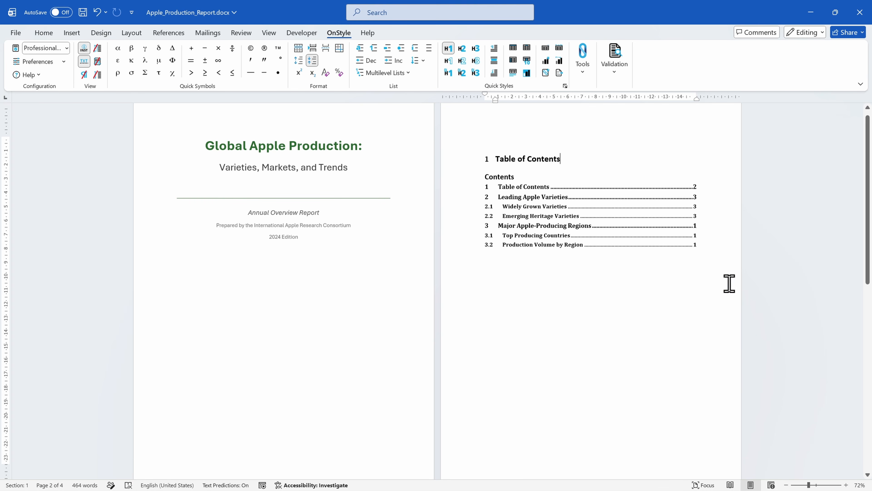
# Step: Run the Favorites validation, examine the Page Number Missing entries for Section 1 and Section 2, and close the inspection results
pyautogui.click(603, 77)
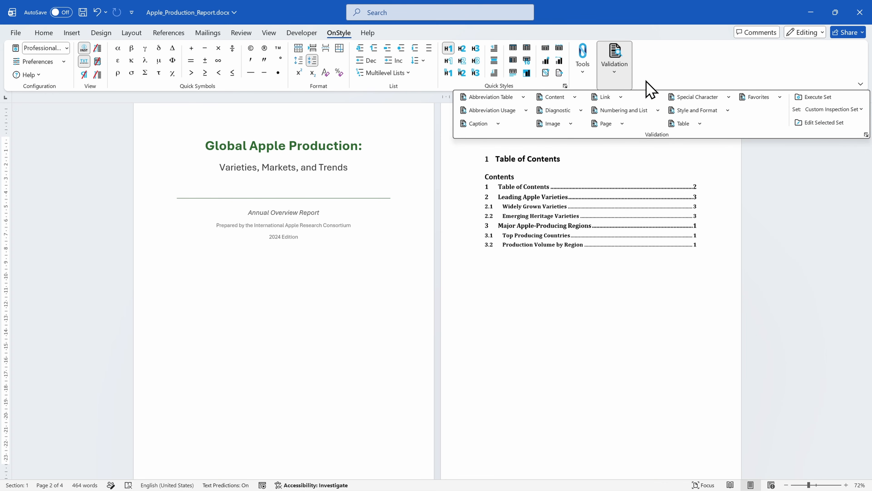
pyautogui.click(758, 97)
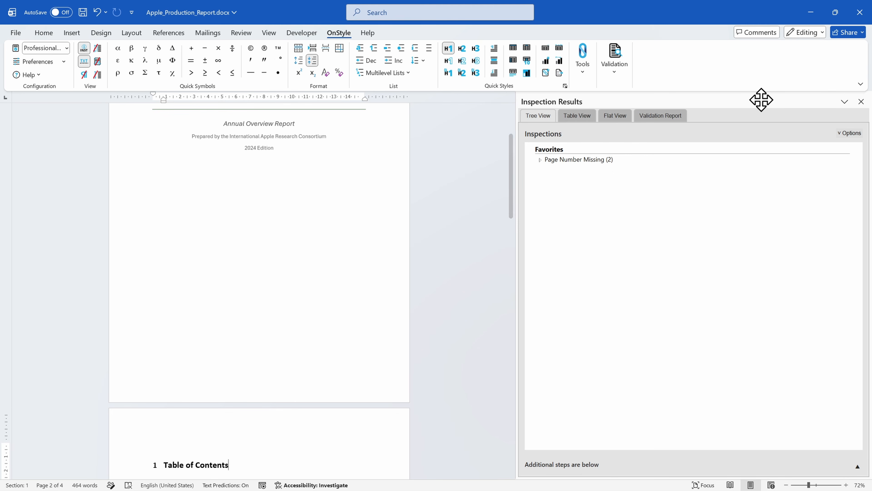
pyautogui.click(539, 162)
pyautogui.click(539, 160)
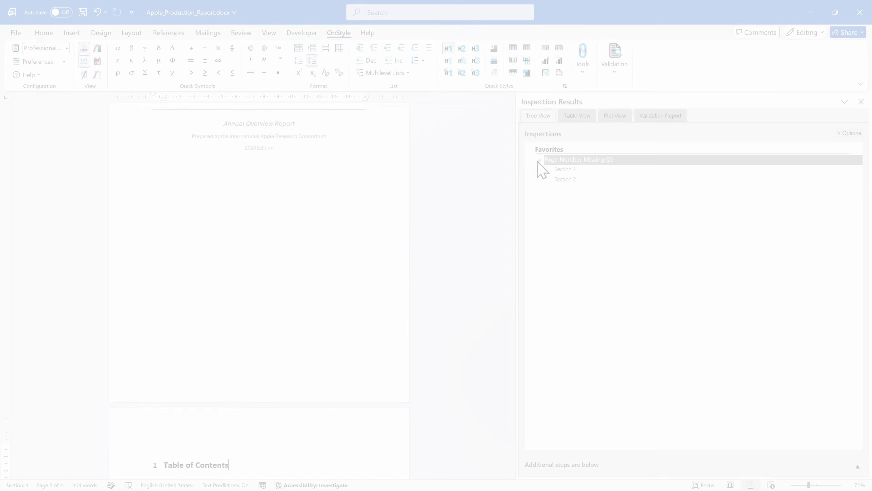
pyautogui.click(601, 170)
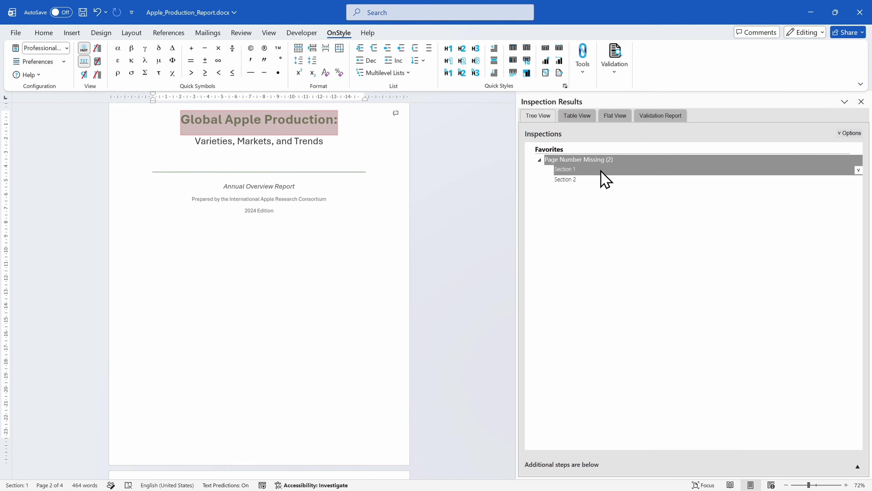
pyautogui.click(602, 179)
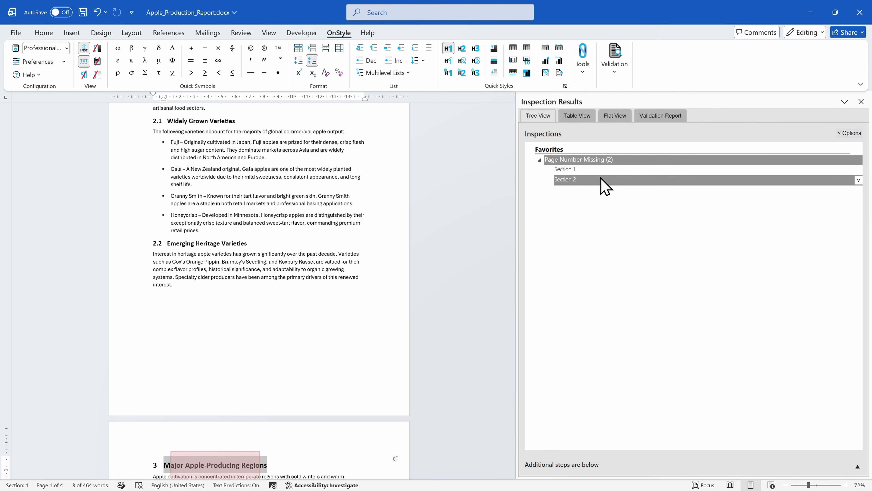
pyautogui.scroll(-3, 420, 347)
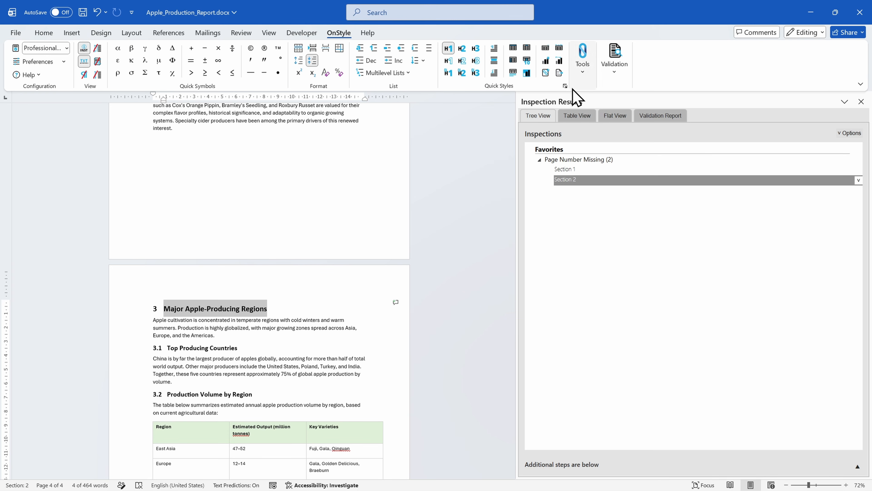
pyautogui.click(861, 101)
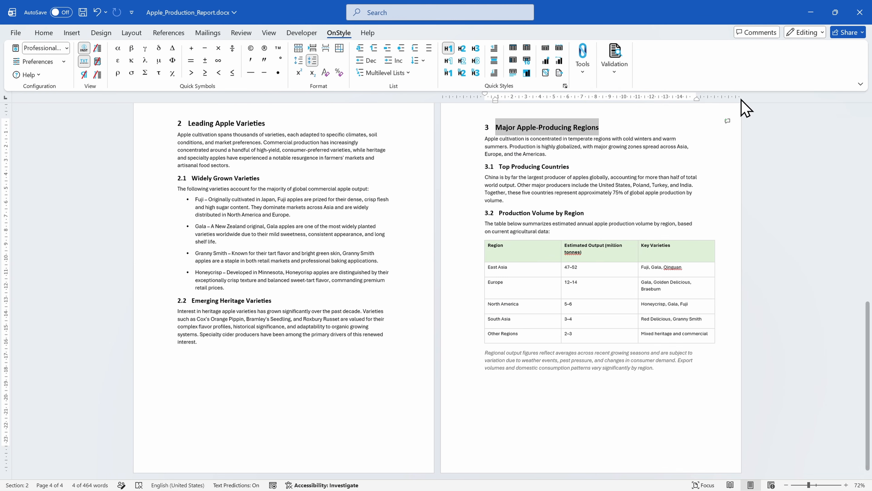
# Step: Open the Header/Footer Manager and set the default footer to Page number only
pyautogui.click(583, 67)
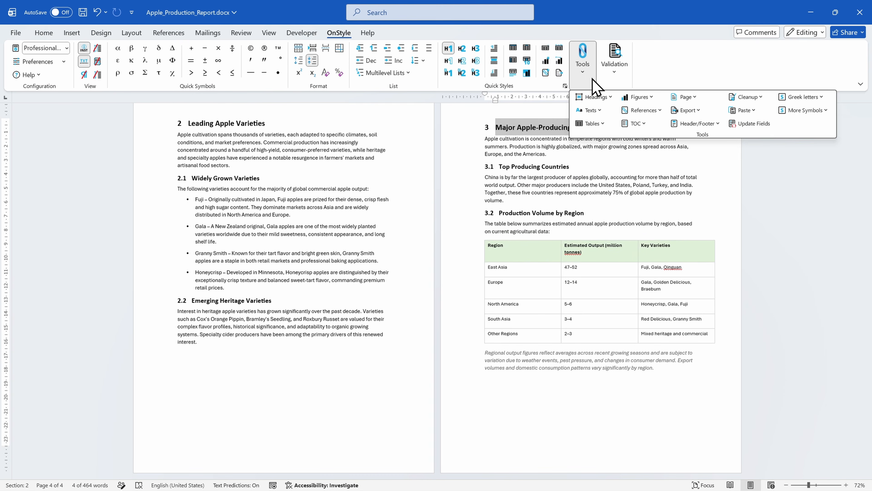
pyautogui.click(713, 125)
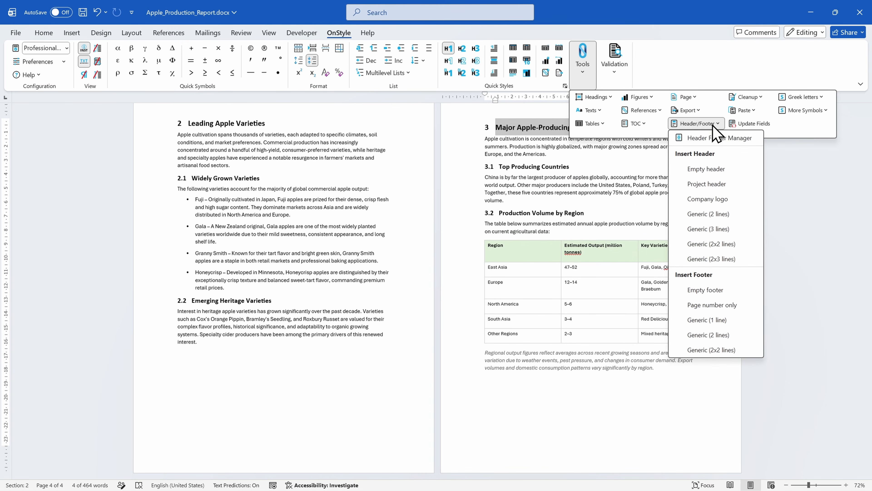
pyautogui.click(748, 143)
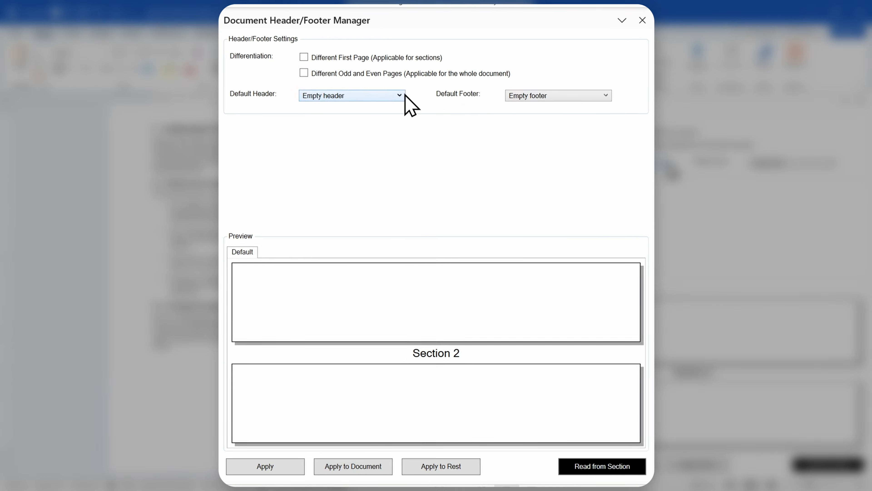
pyautogui.click(571, 95)
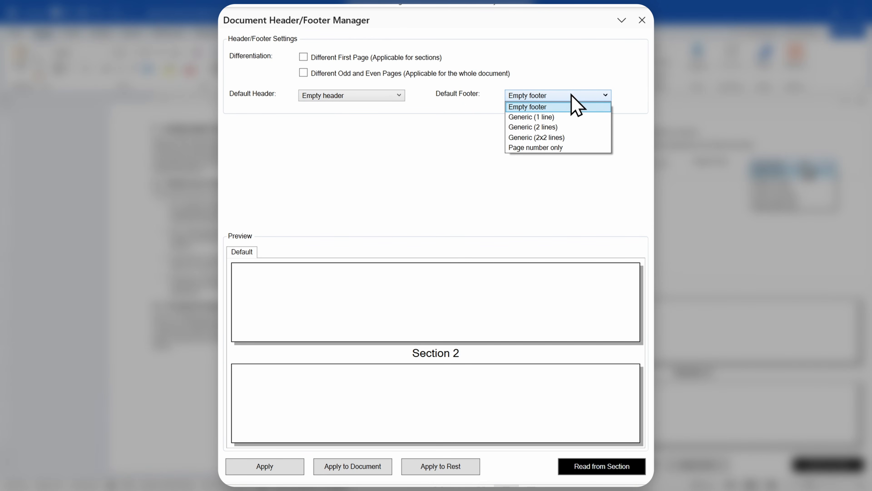
pyautogui.click(580, 147)
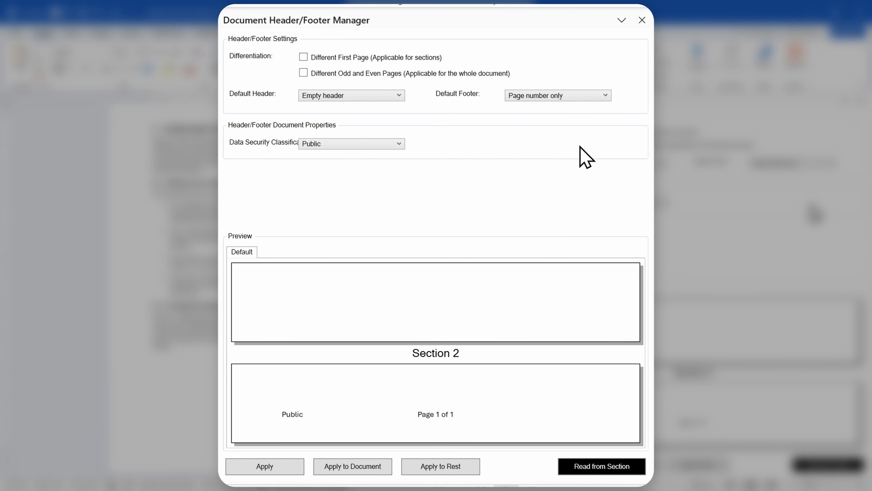
# Step: Keep the data security classification as Public, apply the header/footer settings to Section 2 and check the page footers
pyautogui.click(384, 142)
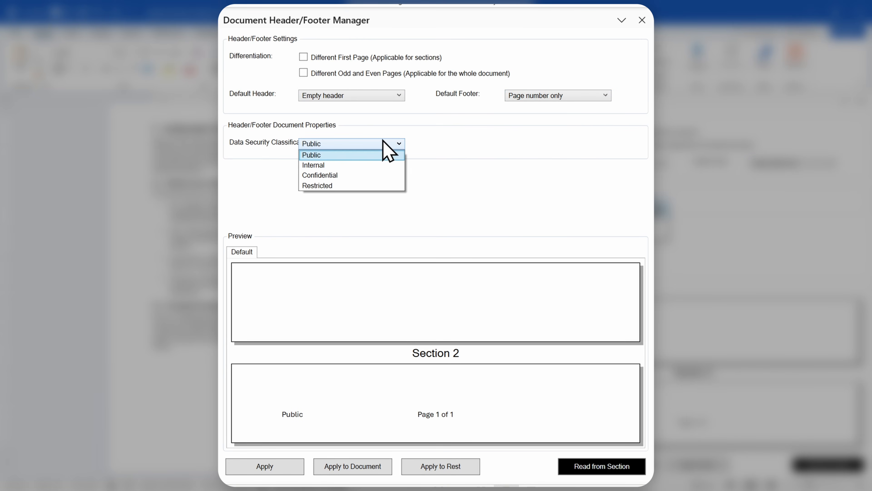
pyautogui.click(383, 142)
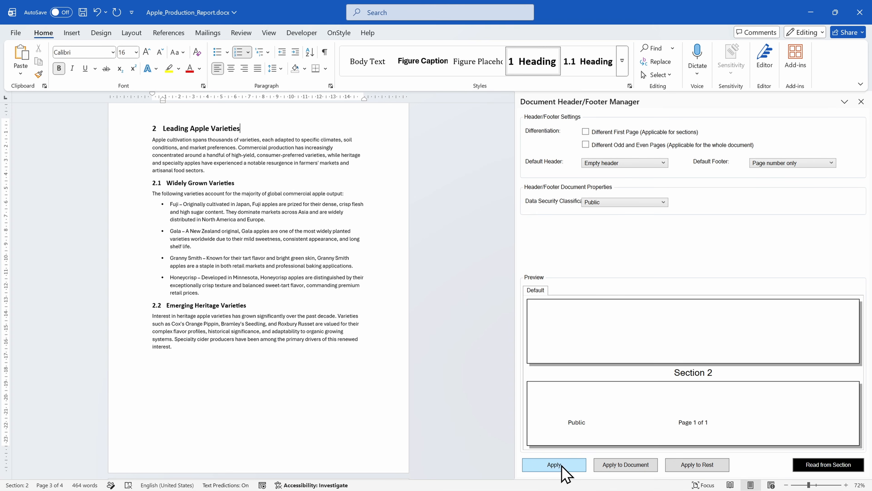
pyautogui.click(562, 466)
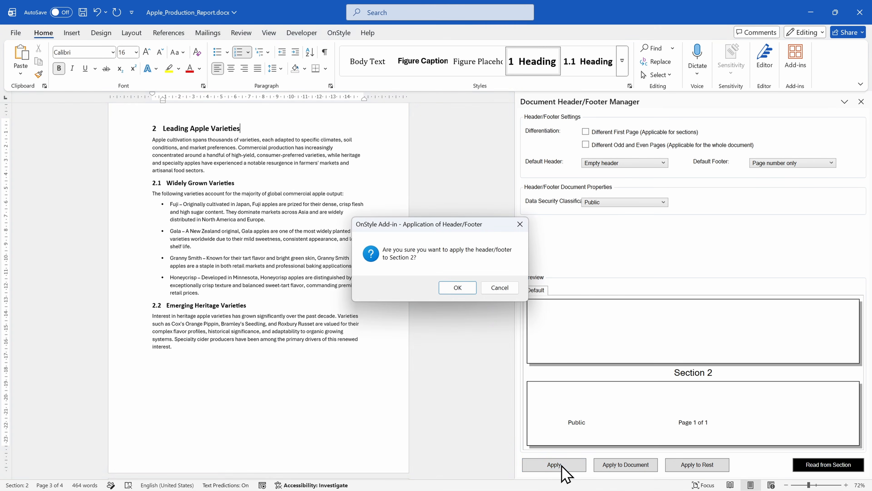
pyautogui.click(457, 291)
pyautogui.scroll(-3, 316, 284)
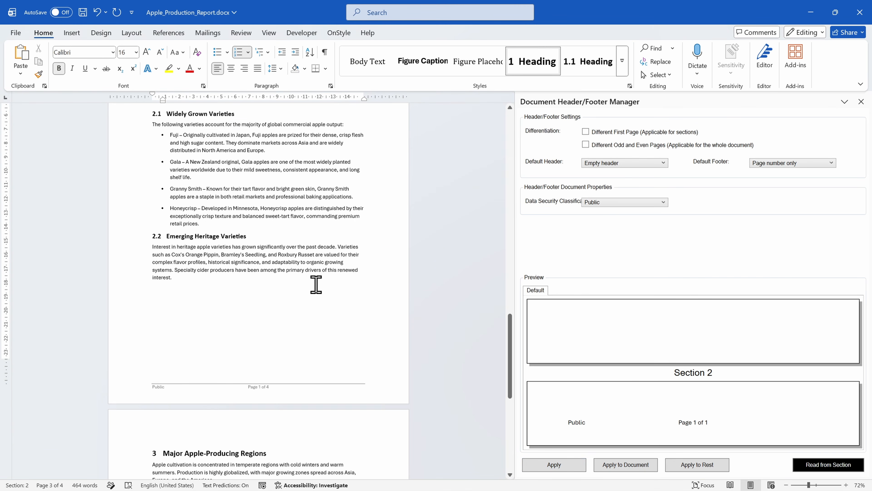
pyautogui.scroll(-5, 316, 285)
pyautogui.scroll(3, 280, 285)
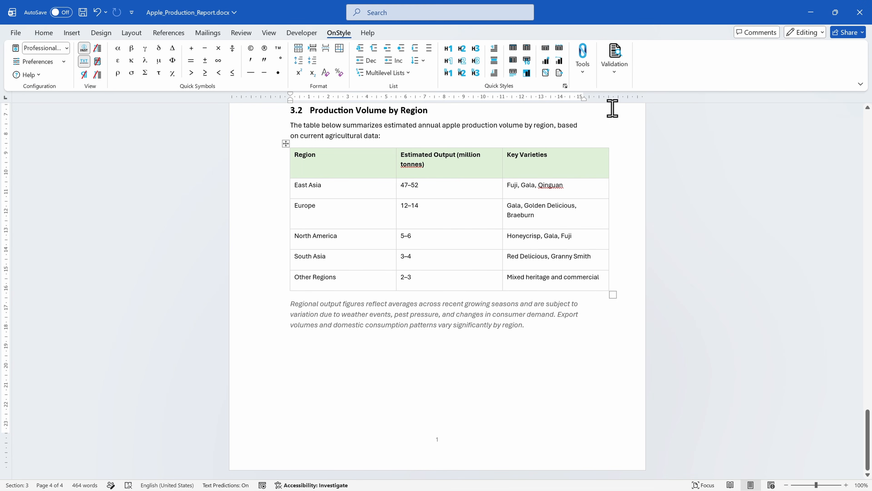
# Step: Run the Favorites validation on the report and compare the first Inconsistent Page Numbering entry with the footers of the last two pages
pyautogui.click(620, 77)
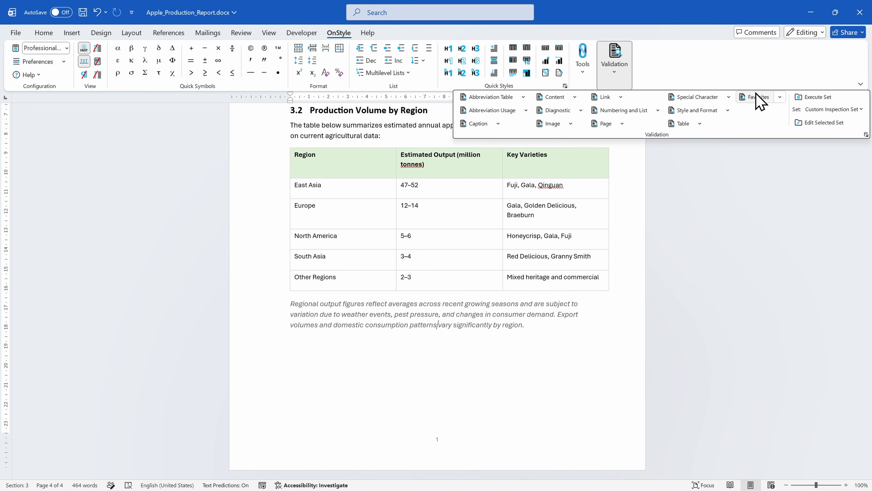
pyautogui.click(765, 97)
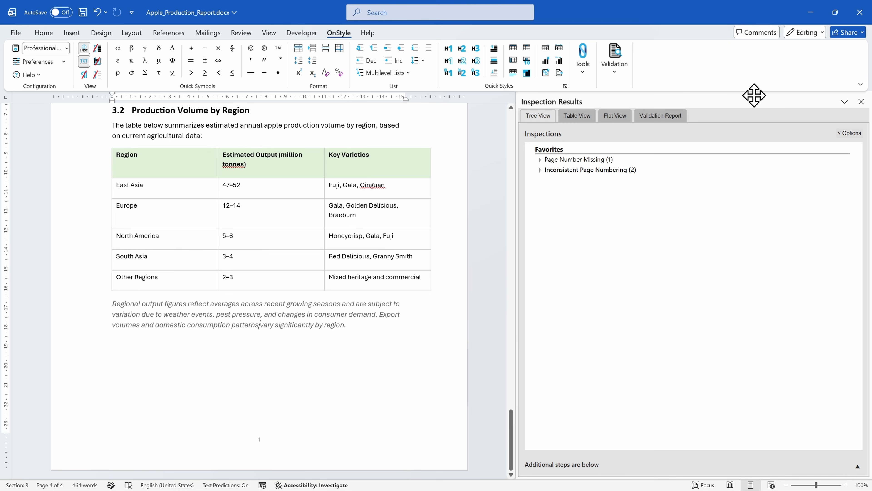
pyautogui.click(542, 171)
pyautogui.click(540, 170)
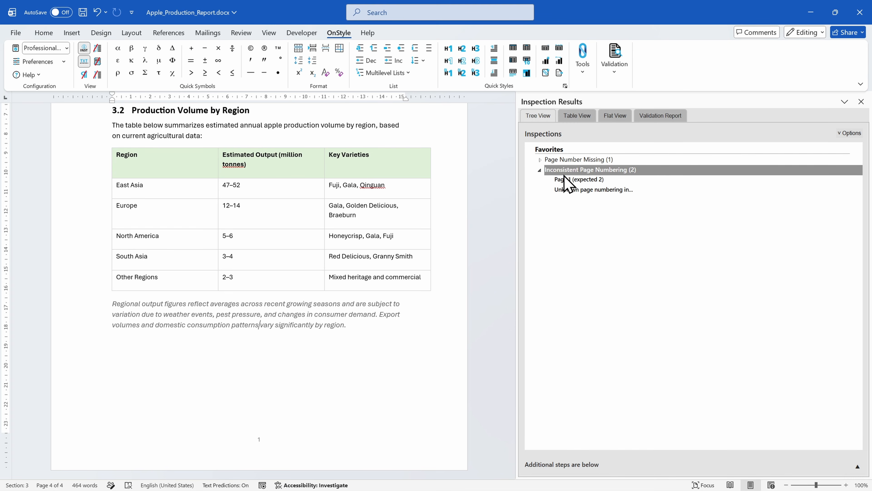
pyautogui.click(616, 180)
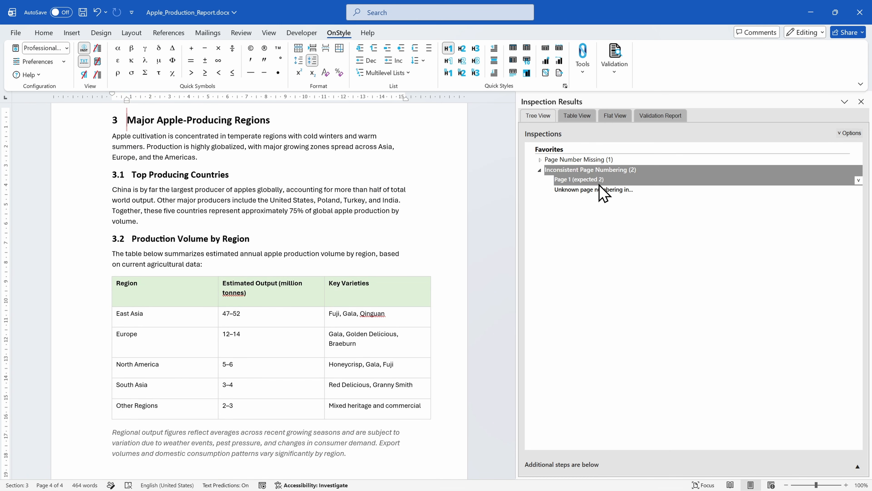
pyautogui.scroll(-4, 370, 224)
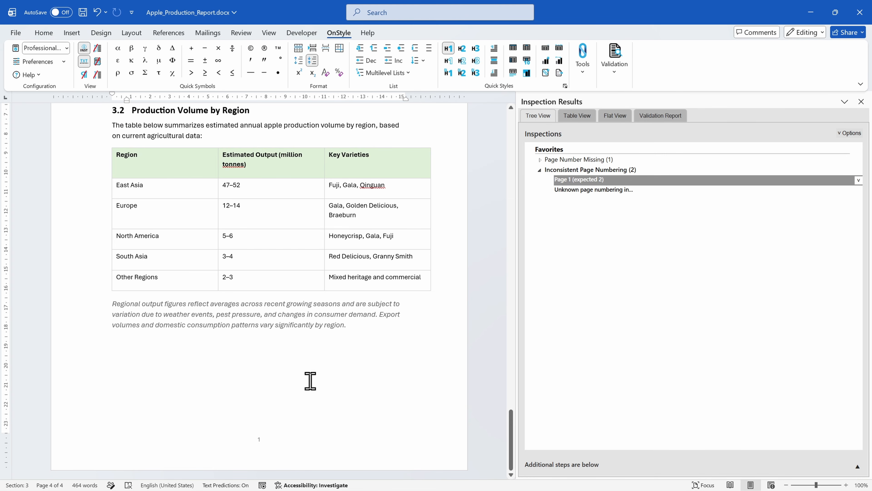
pyautogui.scroll(7, 310, 381)
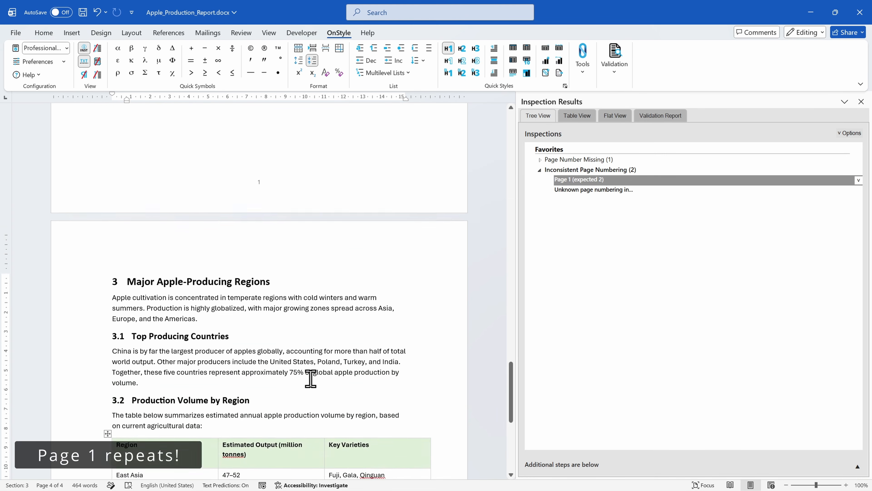
pyautogui.scroll(4, 310, 378)
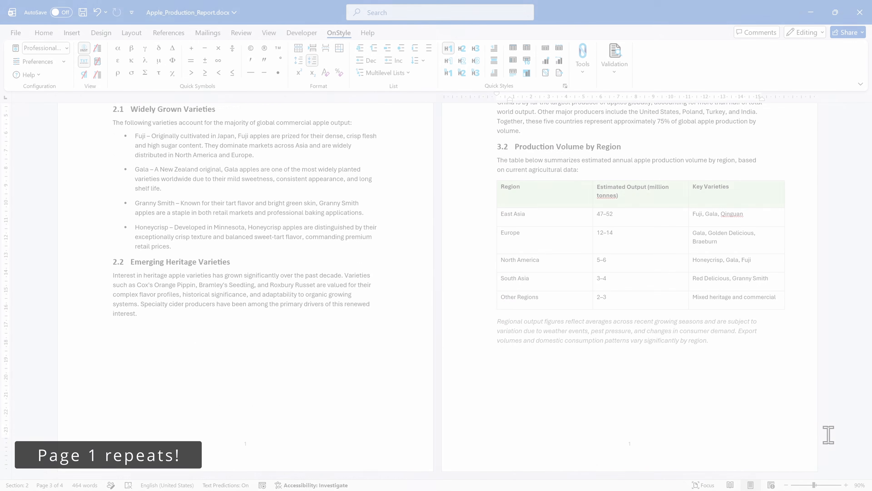